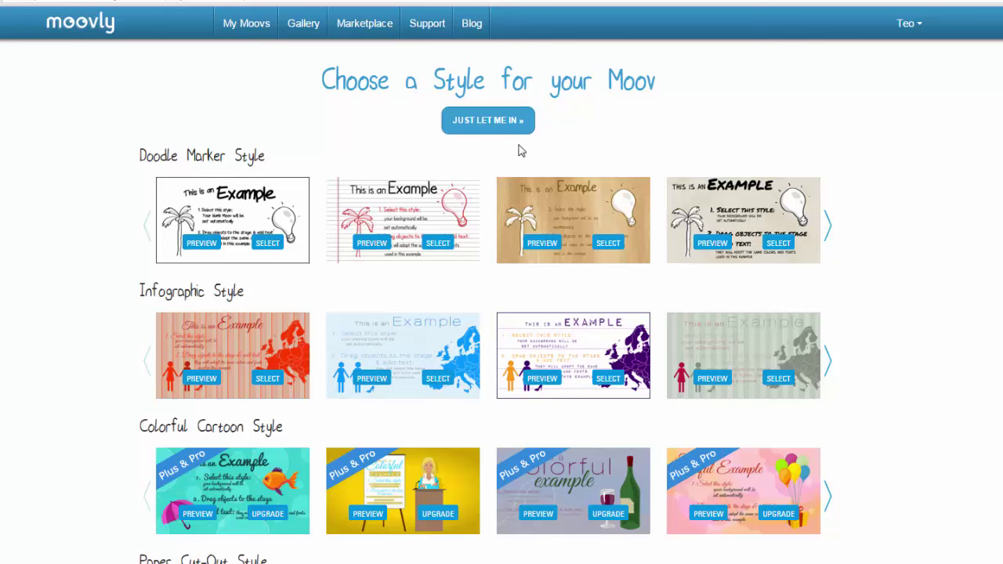
Enter the editor without choosing a style and start the interactive tour
click(482, 126)
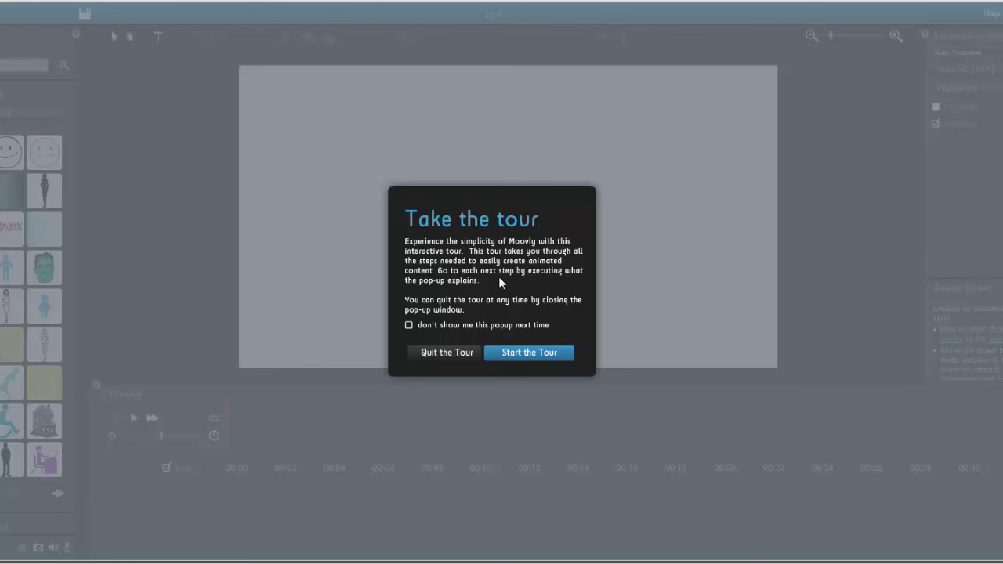
click(530, 353)
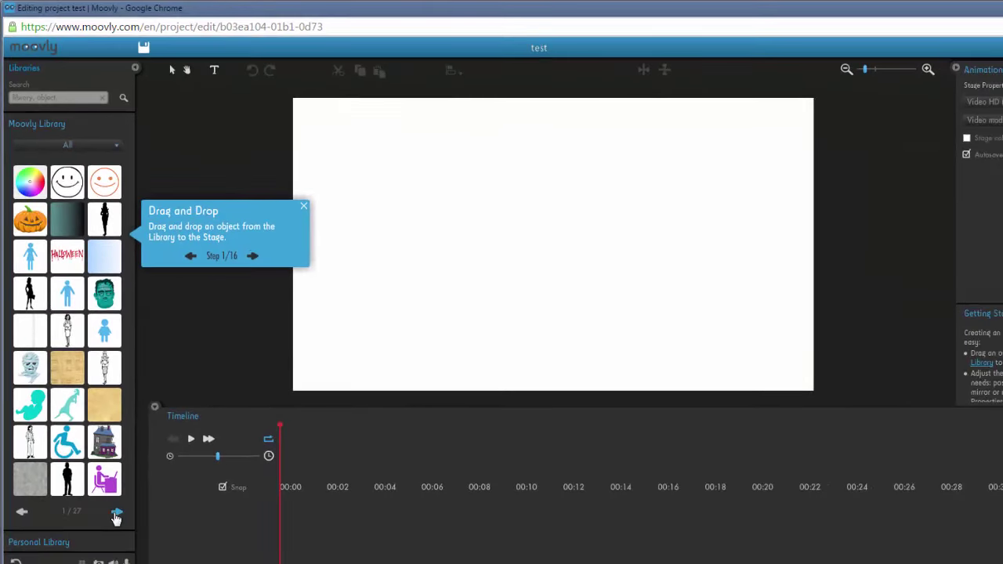
click(117, 513)
click(22, 513)
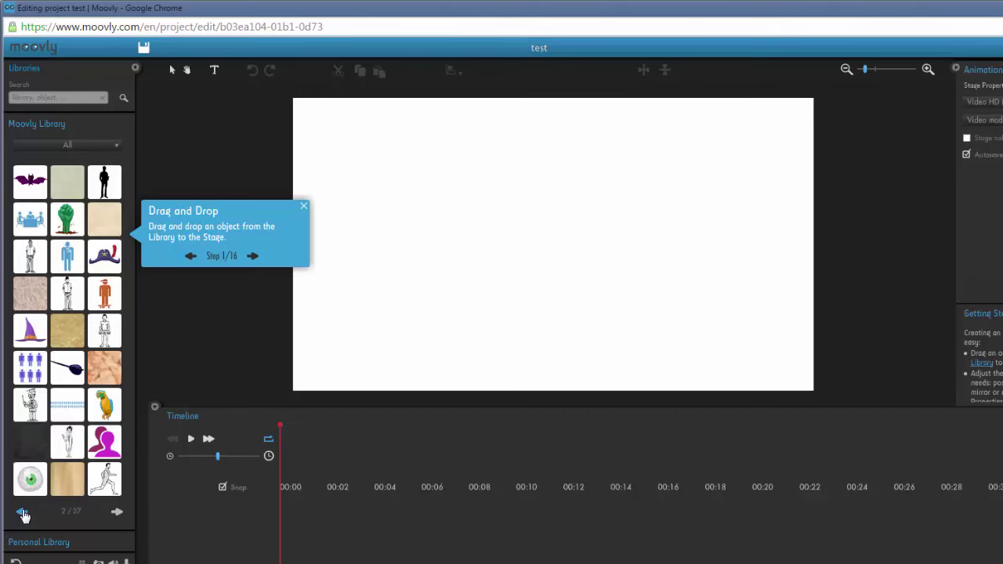
click(119, 148)
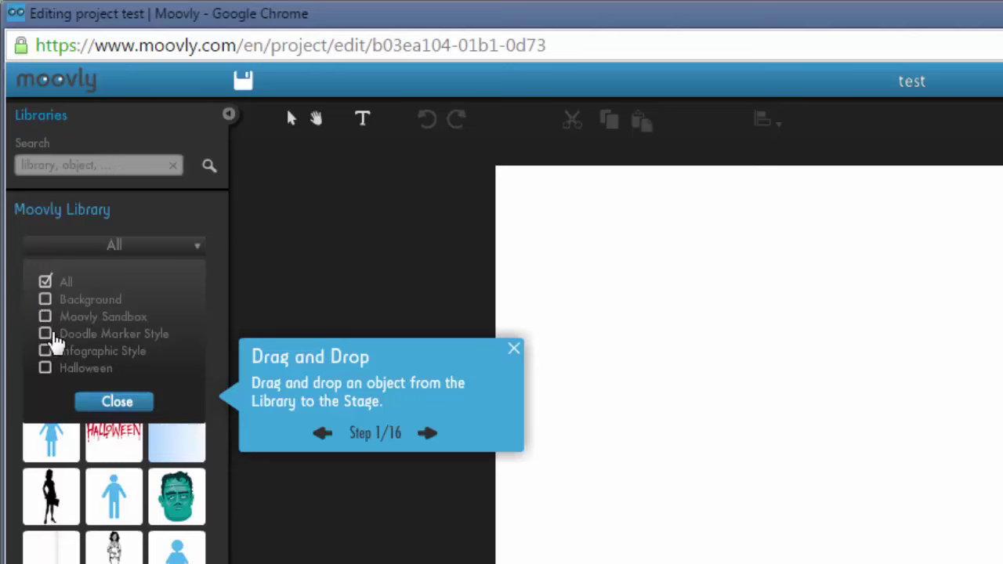
click(198, 254)
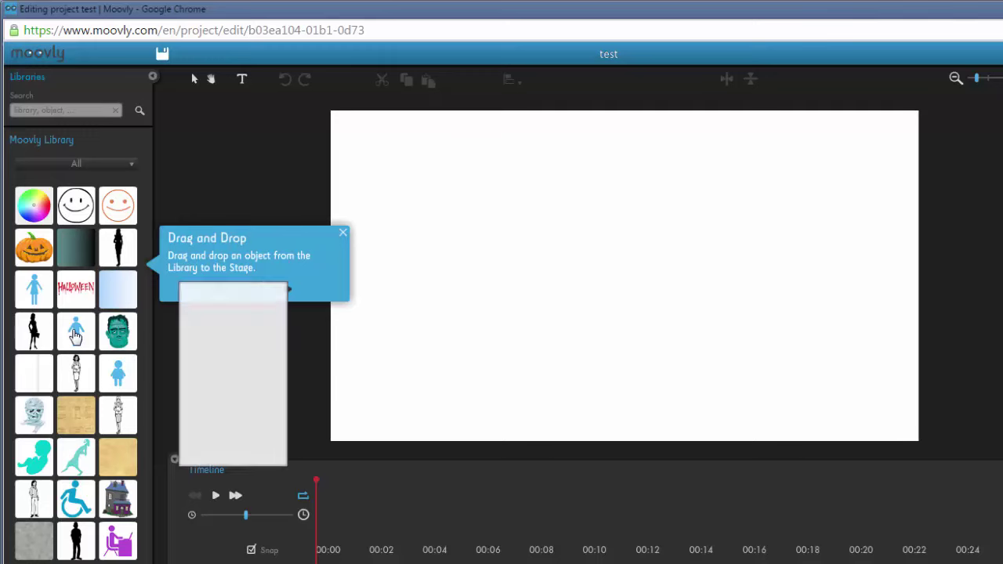
Place the blue male figure from the Moovly Library on the left half of the stage, enlarged and very slightly rotated
drag(70, 333, 589, 286)
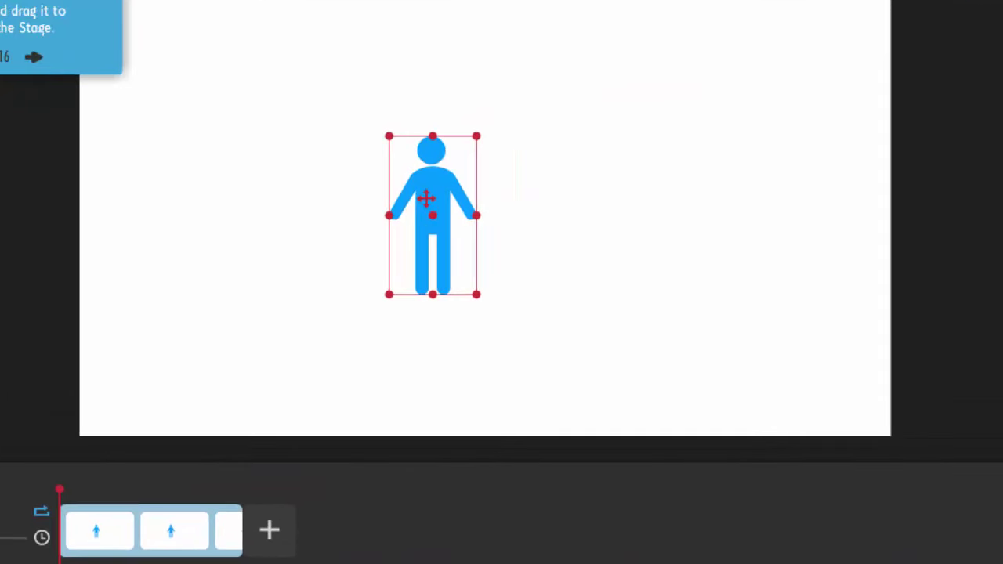
drag(425, 198, 264, 210)
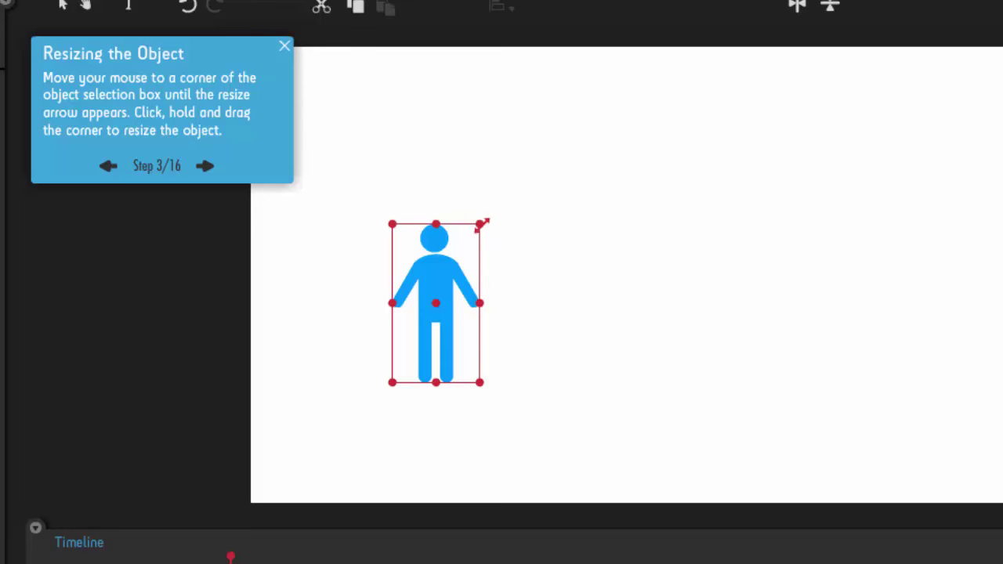
drag(482, 225, 543, 160)
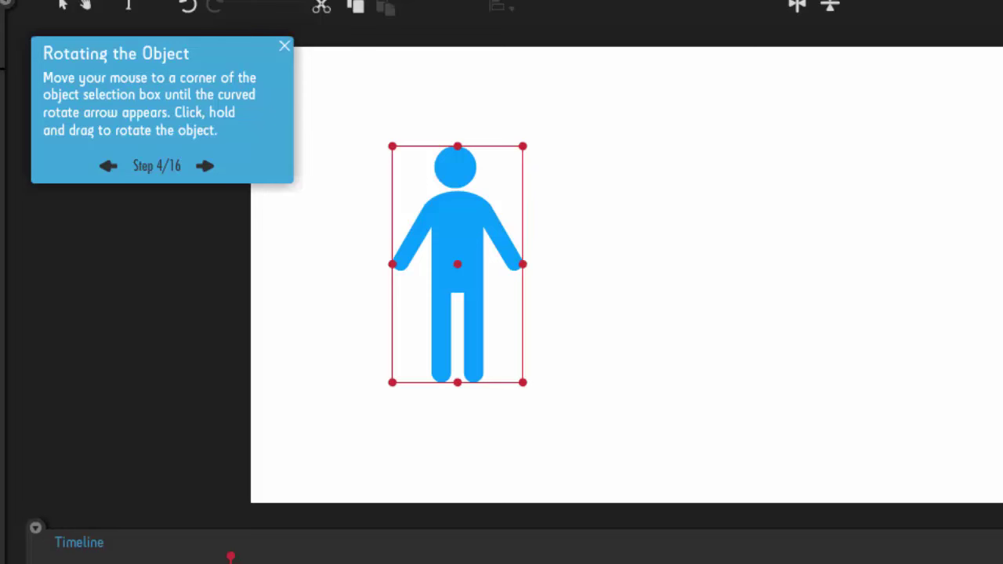
mouse_move(530, 385)
mouse_down()
mouse_move(579, 336)
mouse_move(530, 379)
mouse_up()
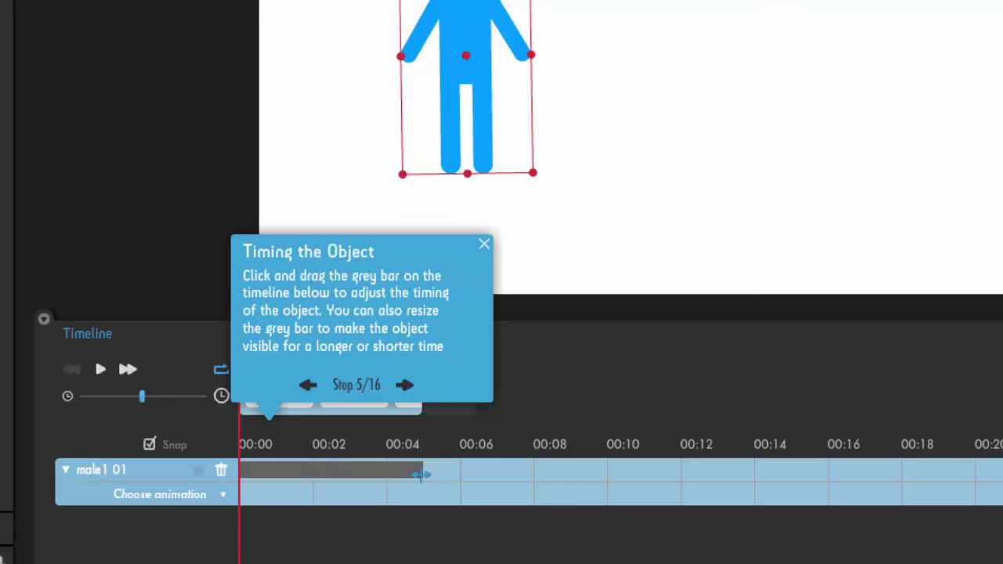
Retime the male figure on the timeline to run from about 00:01 to just before 00:06, previewing the playback
drag(422, 473, 396, 469)
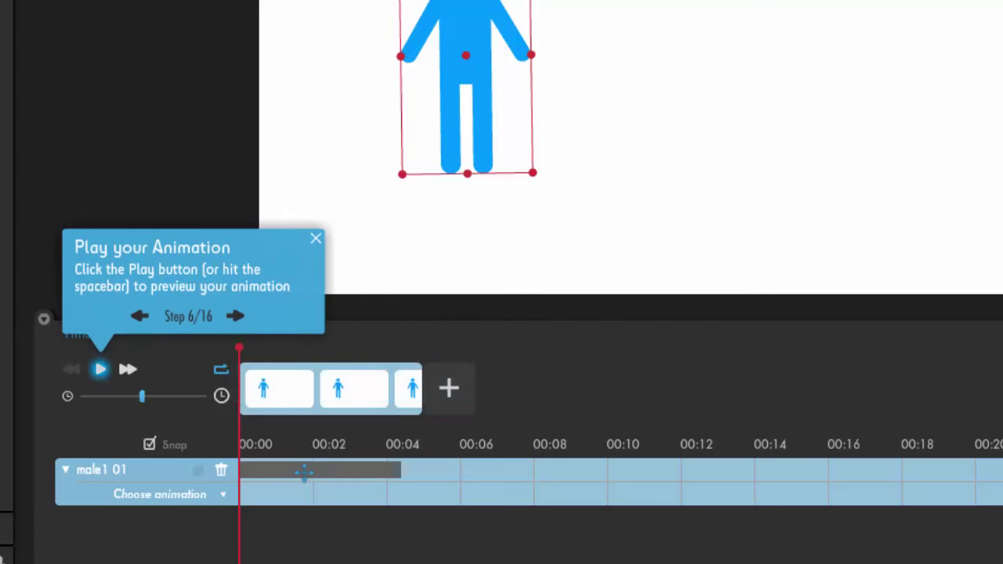
drag(304, 470, 355, 470)
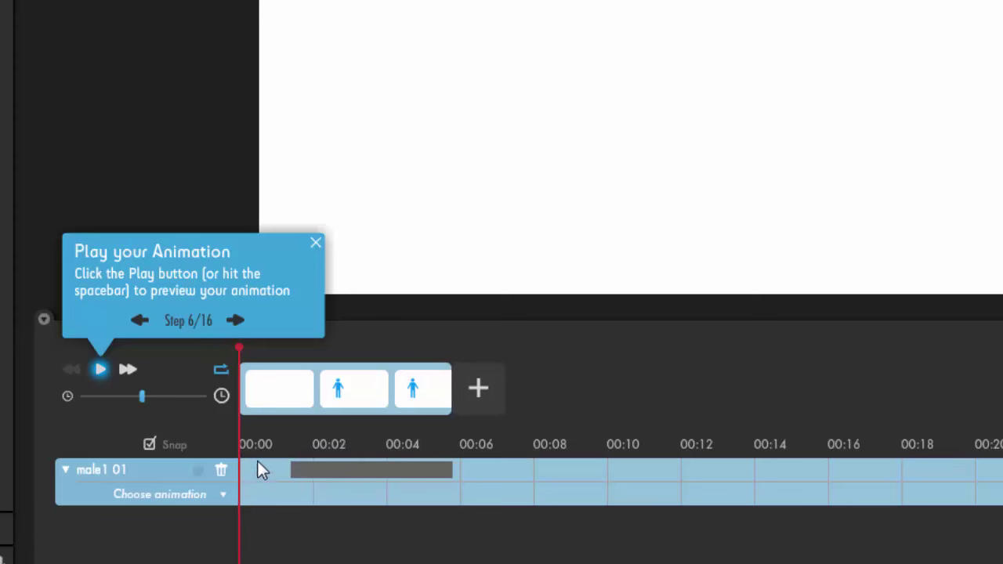
click(101, 370)
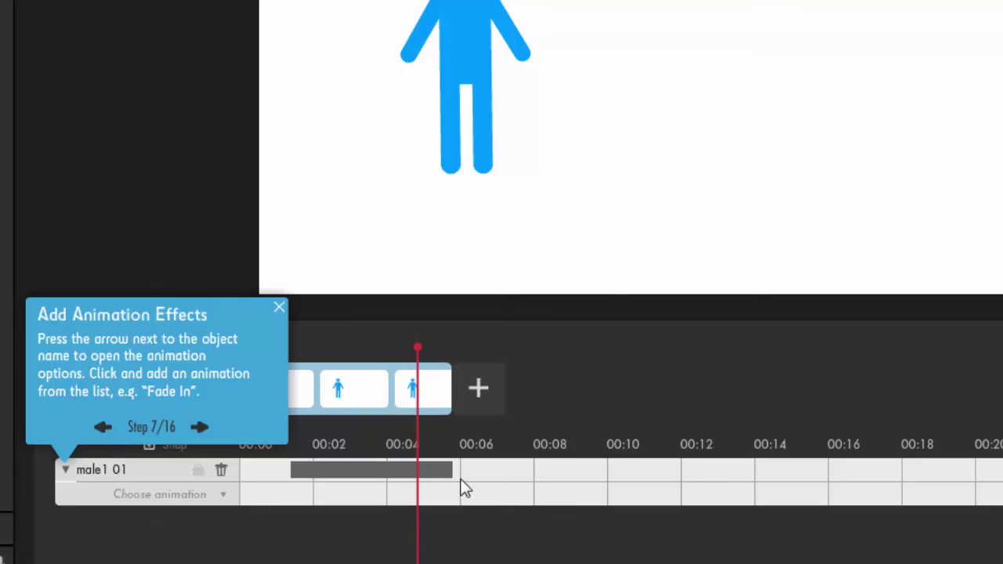
click(291, 471)
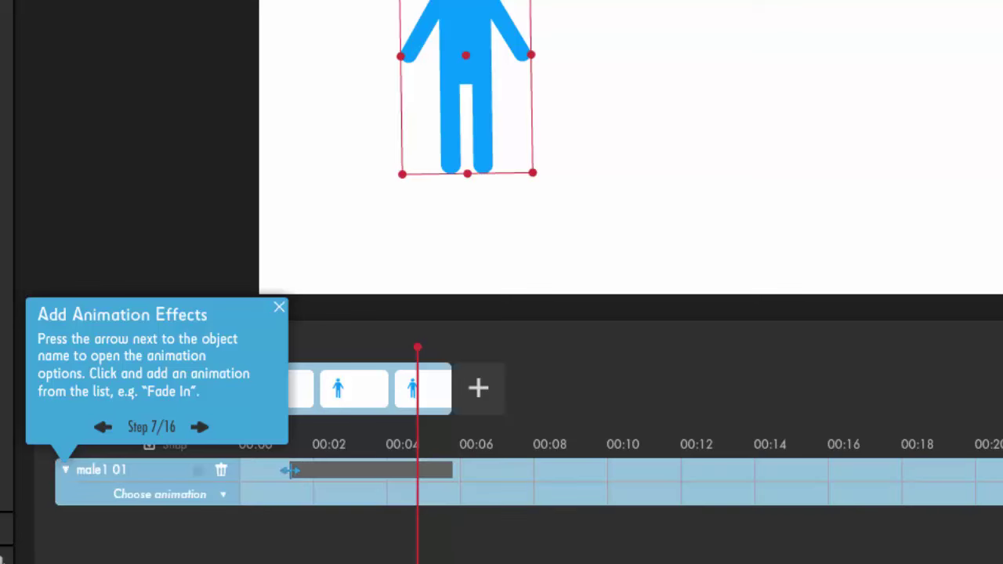
drag(289, 470, 276, 470)
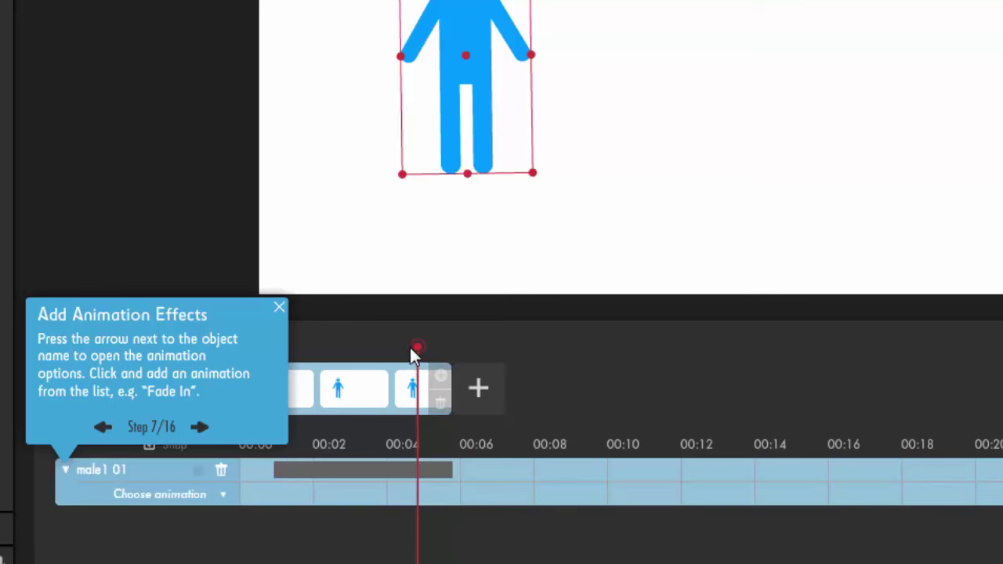
Add a Fly in animation to the male figure at the start of its time on the timeline
drag(413, 347, 339, 374)
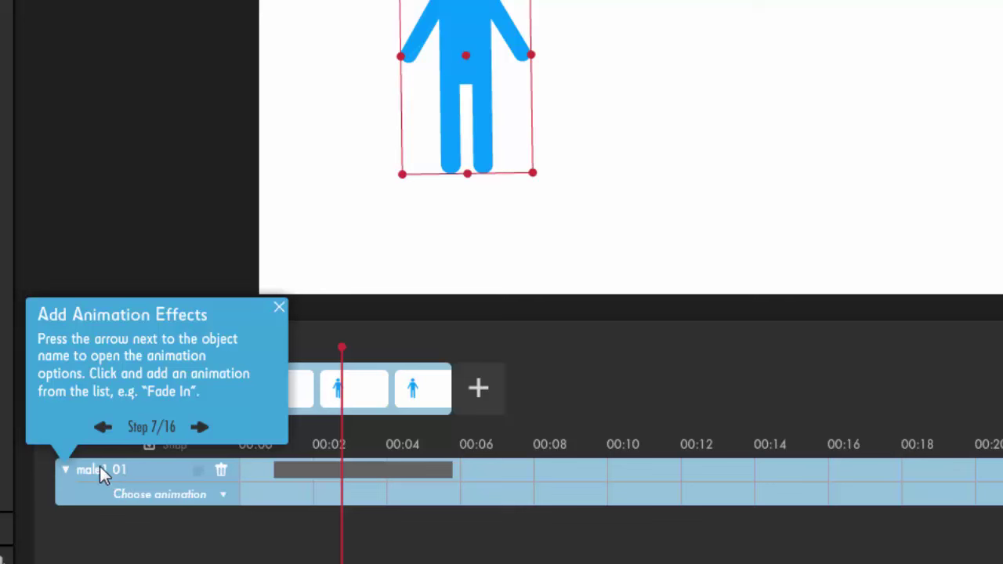
click(223, 495)
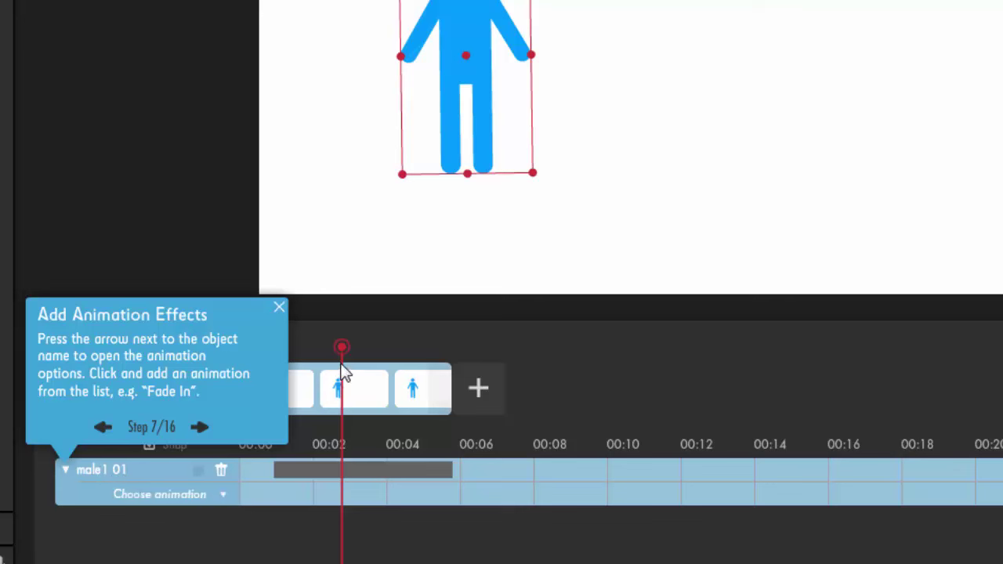
drag(342, 347, 269, 362)
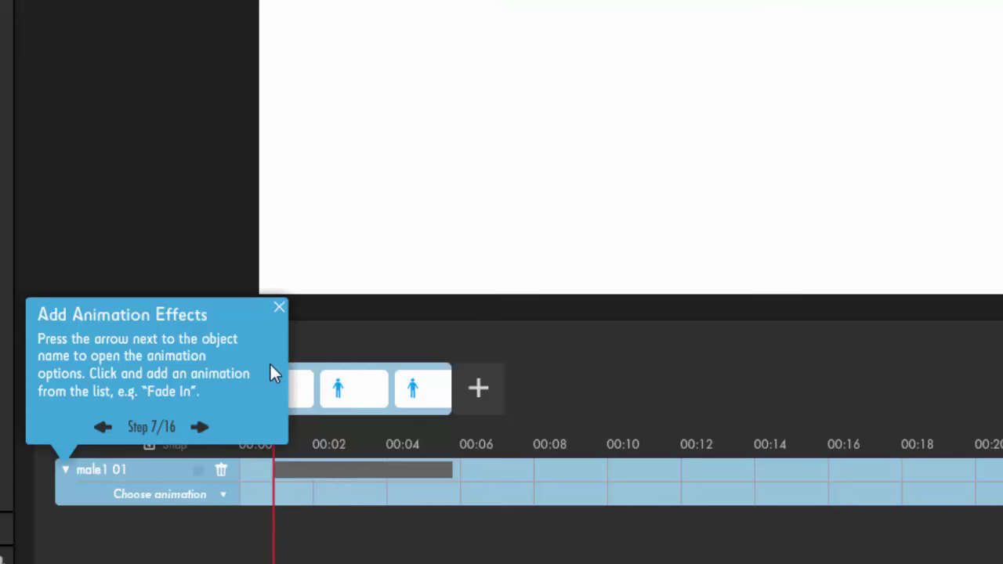
click(222, 497)
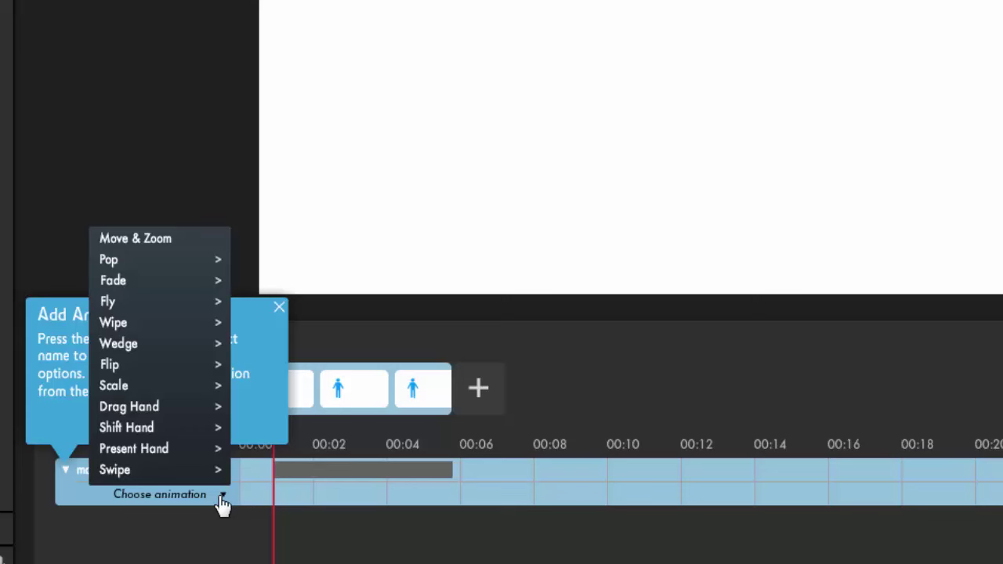
mouse_move(172, 284)
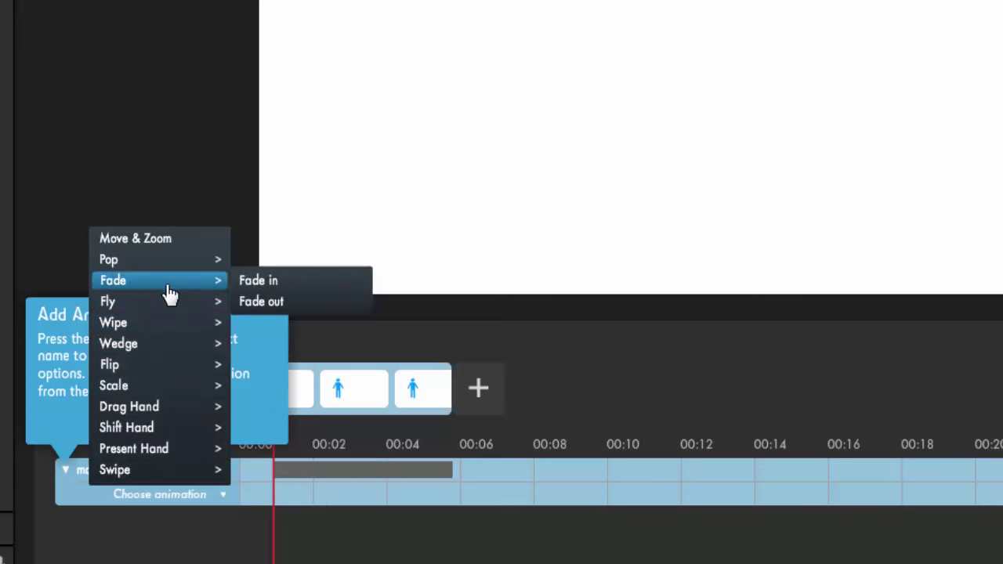
mouse_move(145, 310)
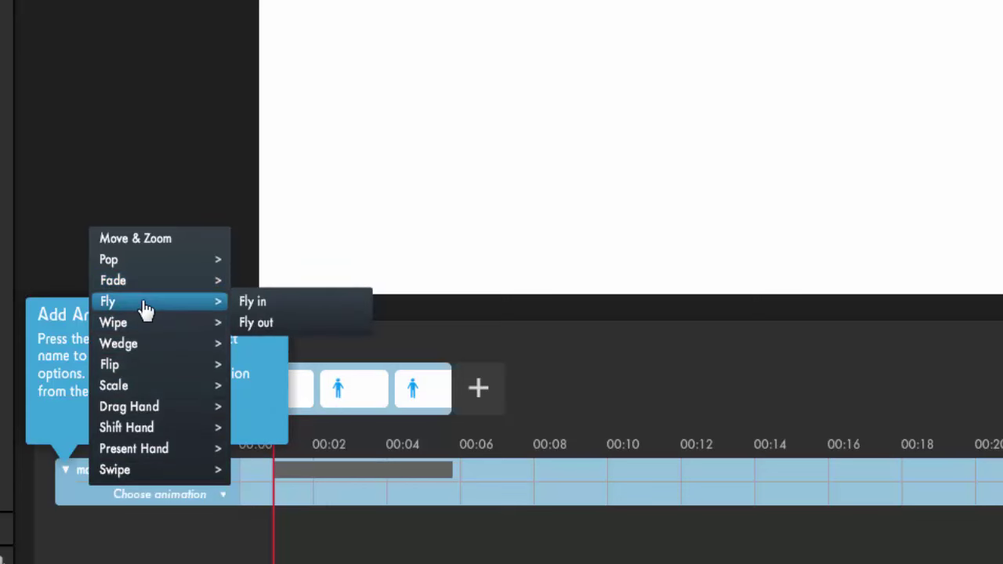
mouse_move(143, 344)
click(251, 305)
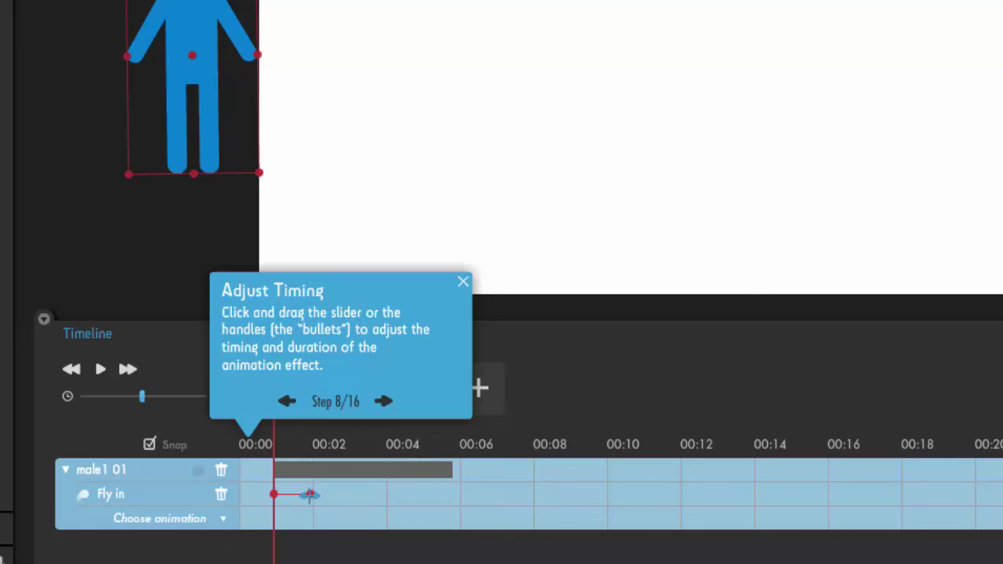
Try lengthening the Fly in effect to about 1.4 seconds and preview the animation
drag(311, 495, 326, 494)
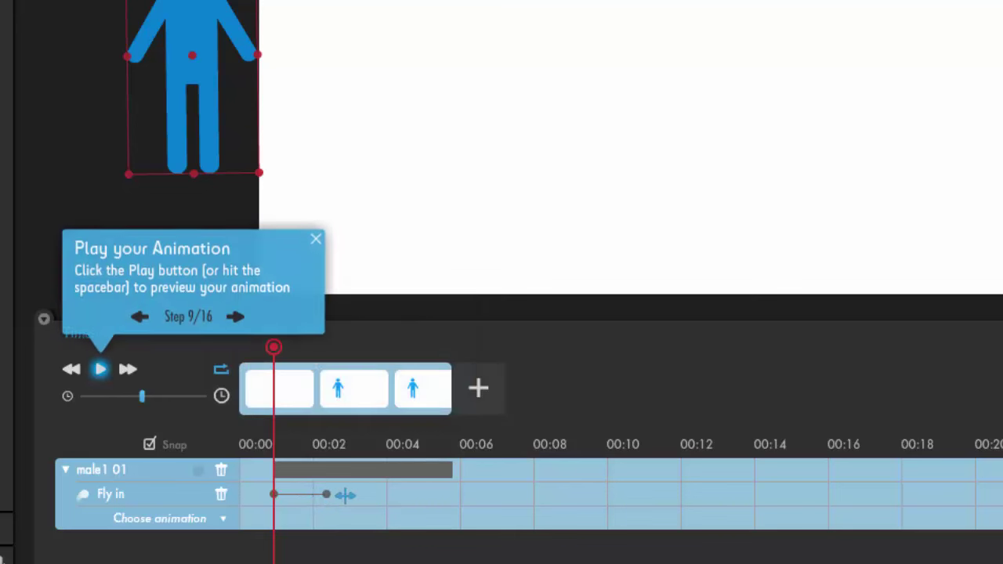
click(107, 372)
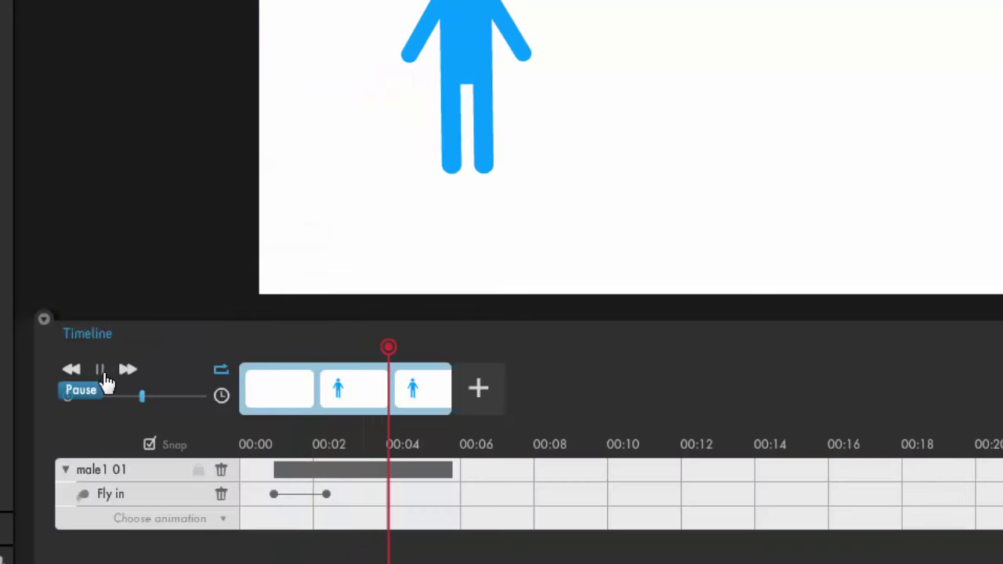
click(102, 371)
Shorten the Fly in effect to about 0.6 seconds and play the animation from the beginning
drag(328, 493, 297, 494)
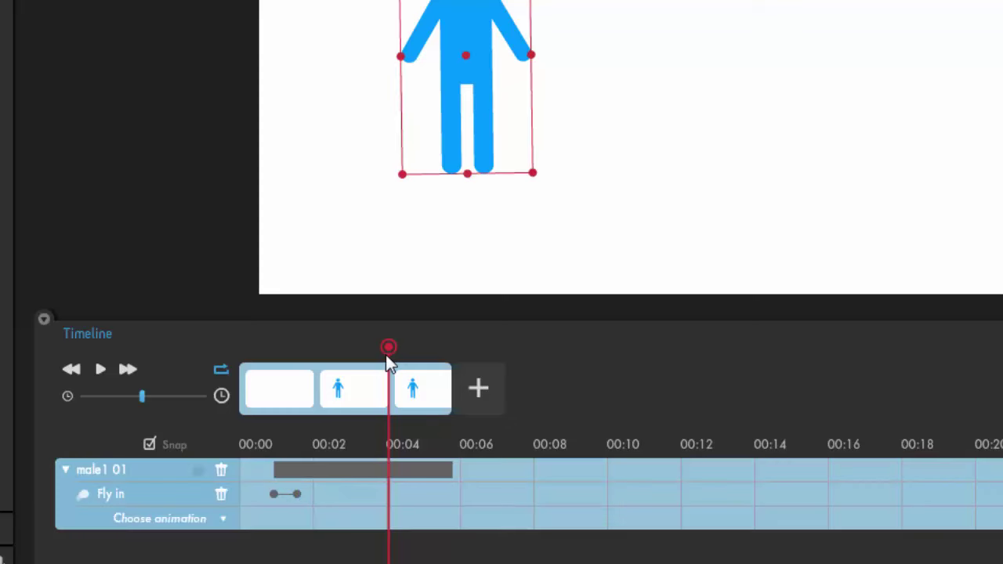
drag(387, 350, 217, 367)
key(space)
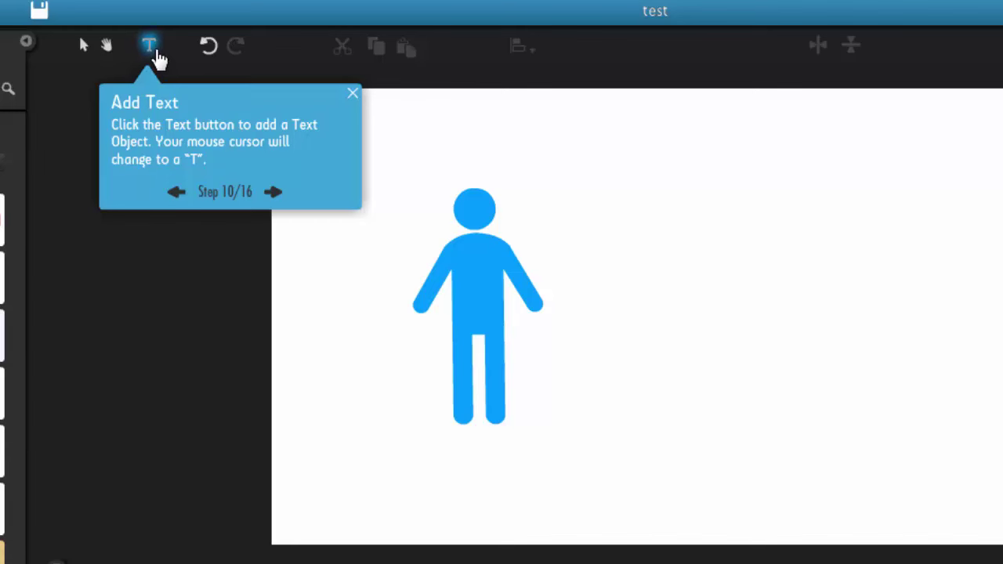
Add a text object reading "Hello" on the stage to the right of the male figure, enlarged to 60 pt
click(157, 60)
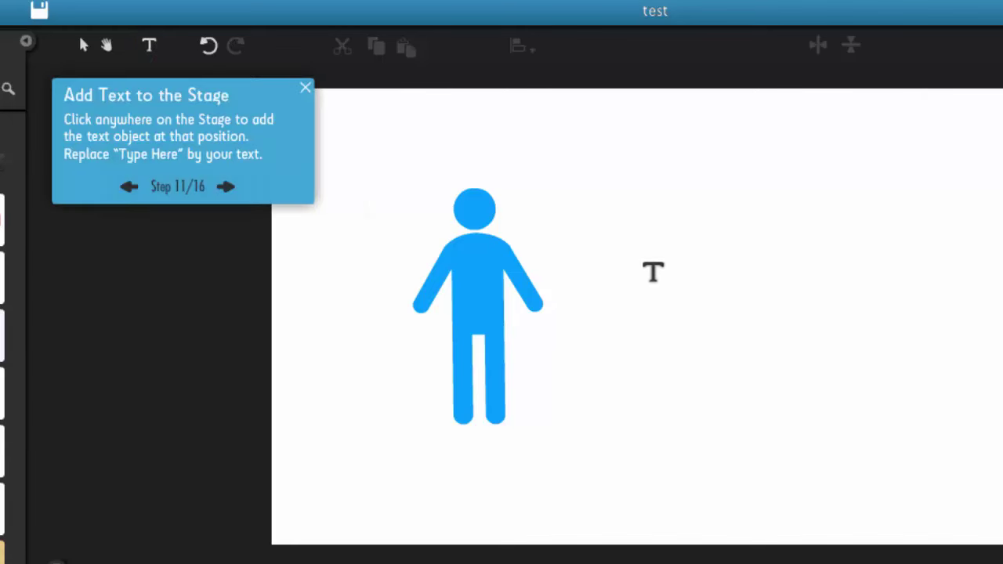
click(716, 300)
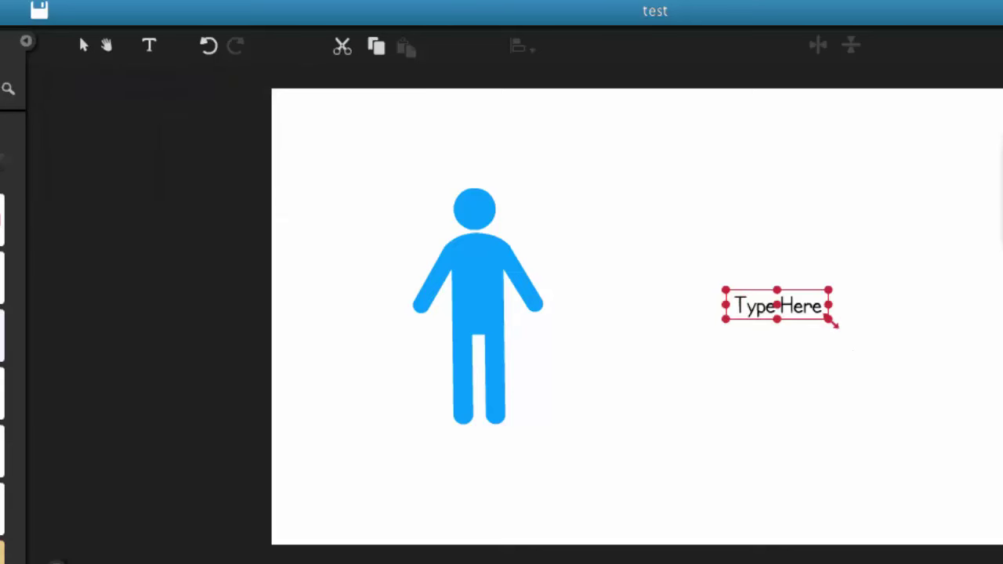
drag(832, 323, 903, 342)
double_click(775, 317)
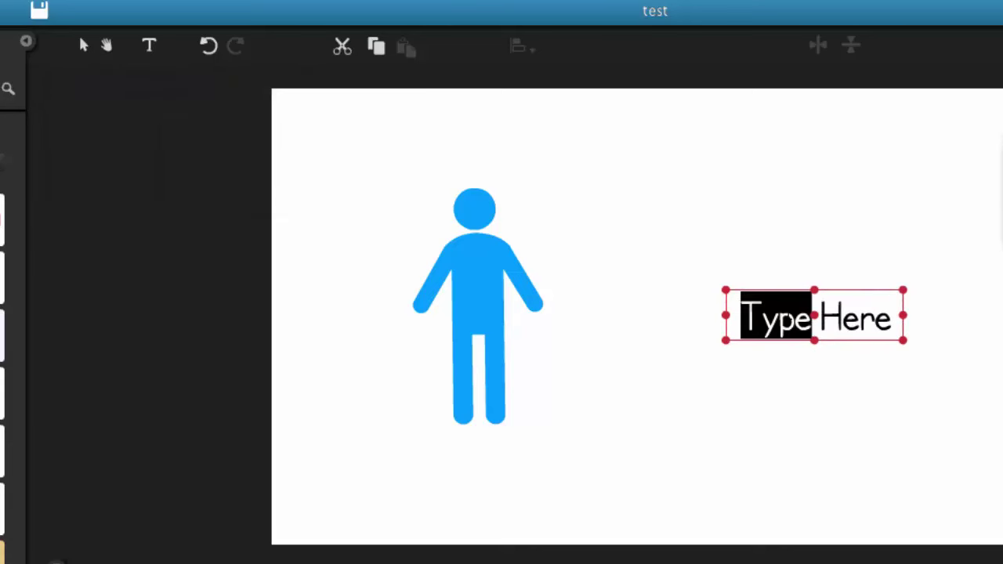
click(797, 320)
triple_click(797, 320)
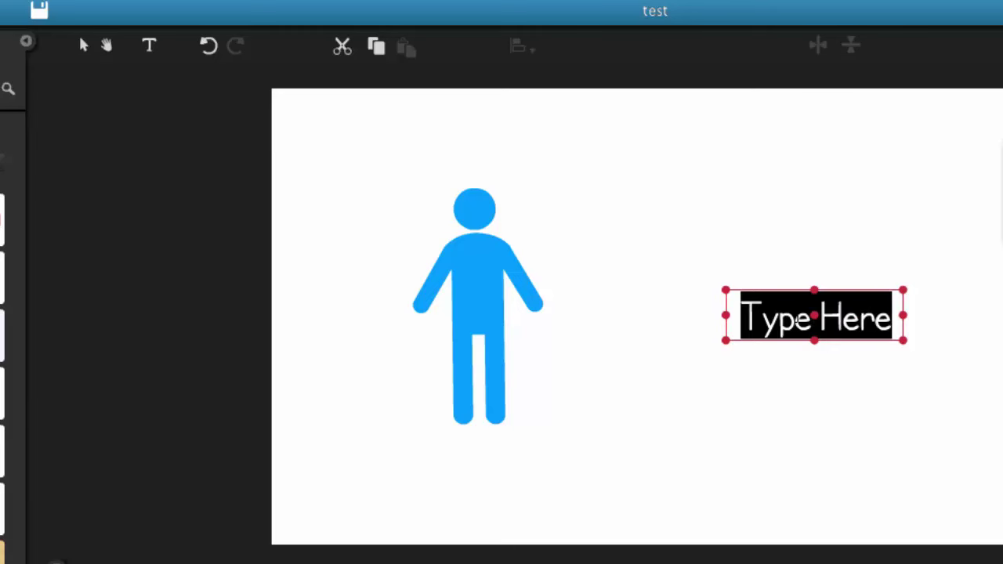
text(Hello)
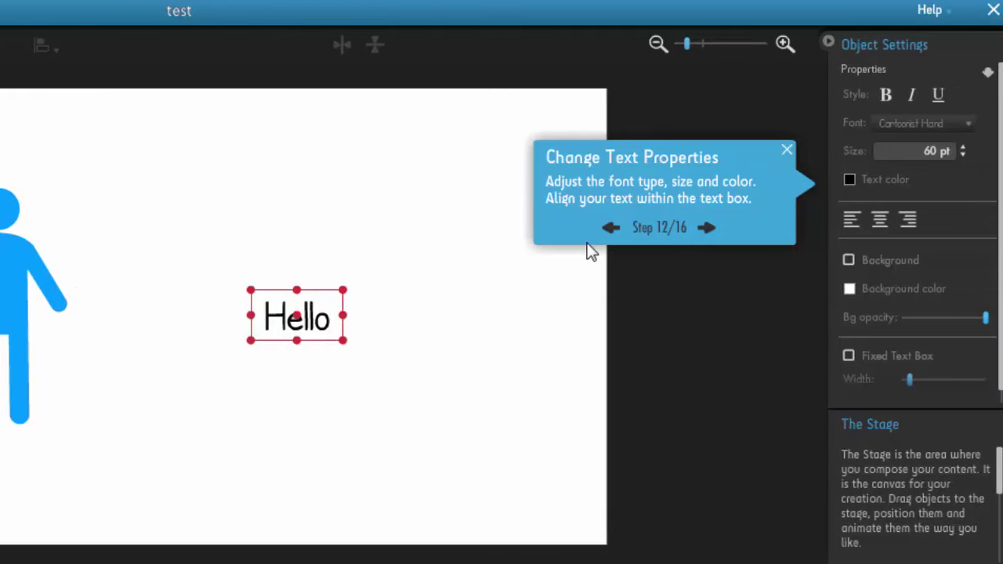
Change the color of the "Hello" text to cyan and keep the text object selected
click(850, 180)
click(842, 250)
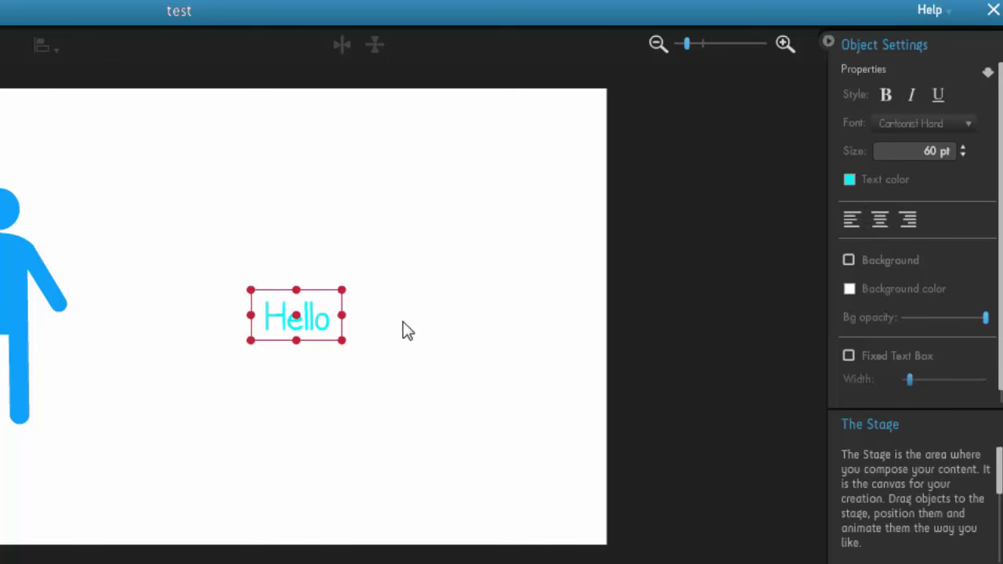
click(10, 274)
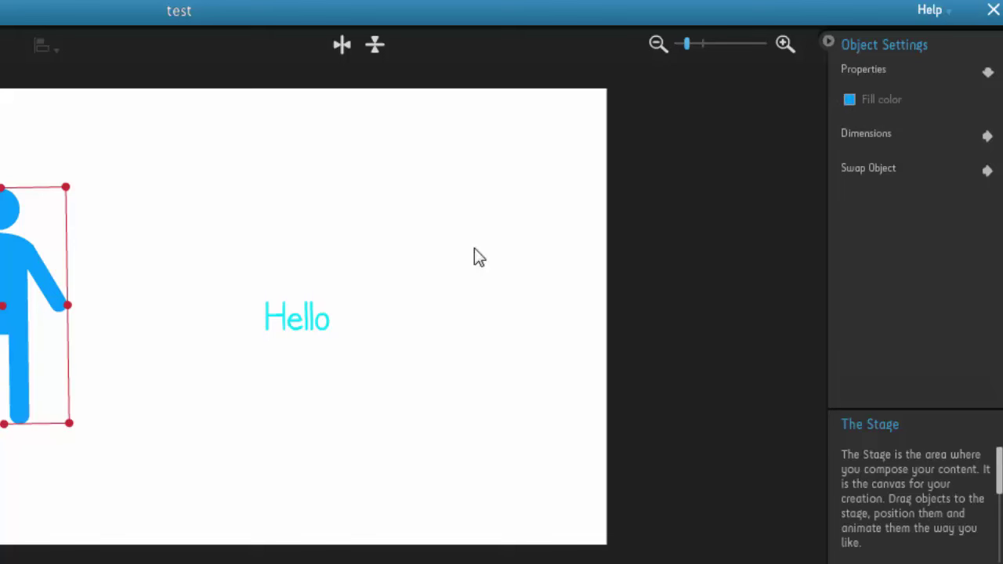
click(289, 324)
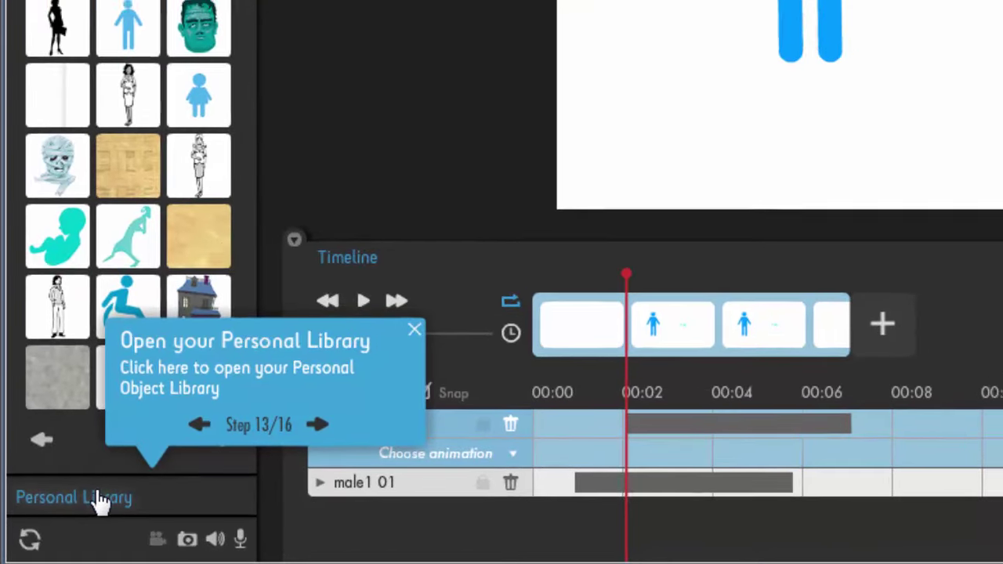
Open the Personal Library and collapse its Images section
click(100, 496)
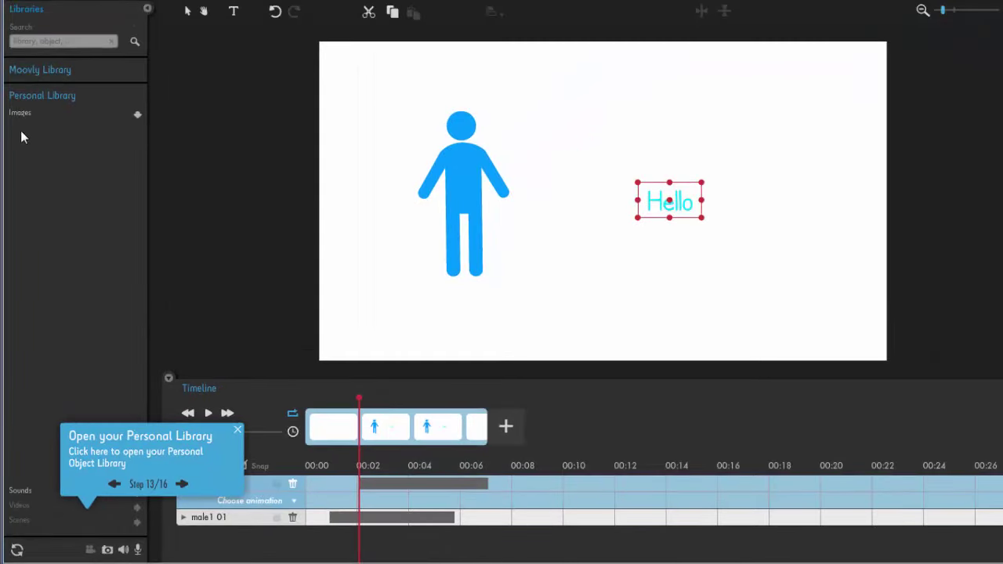
click(137, 116)
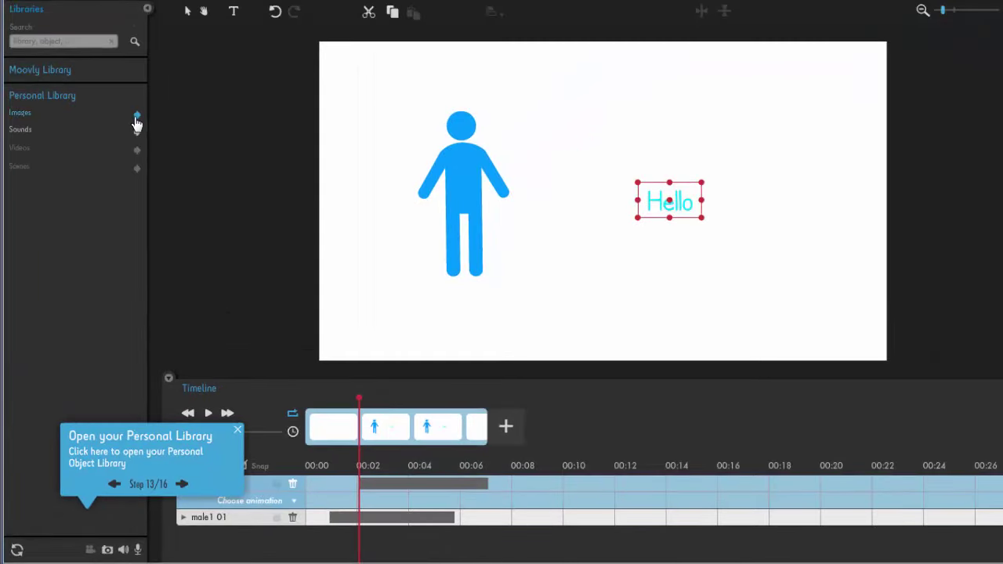
Look through the Images and Sounds sections of the Personal Library, ending with the Images section open
click(137, 117)
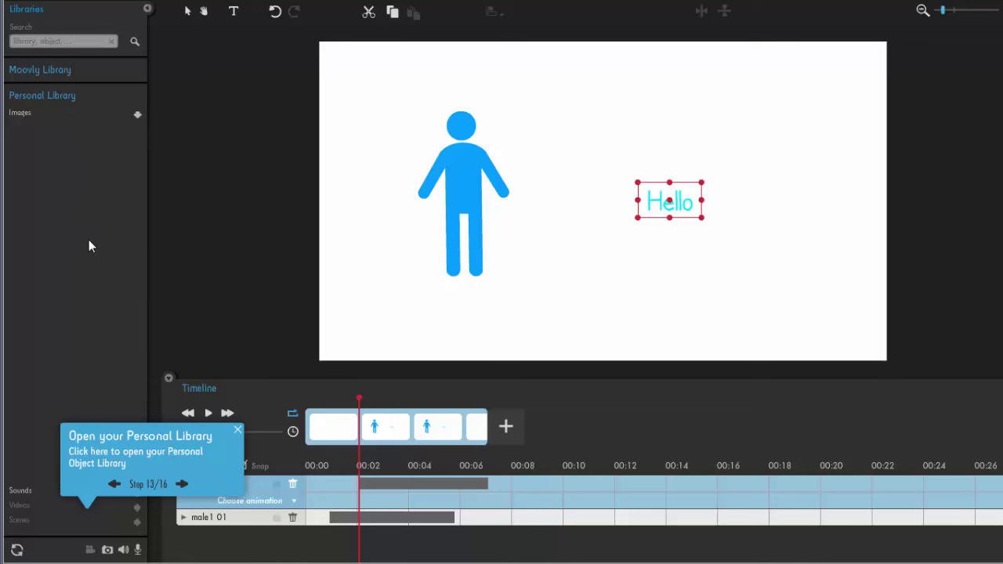
click(17, 490)
click(45, 119)
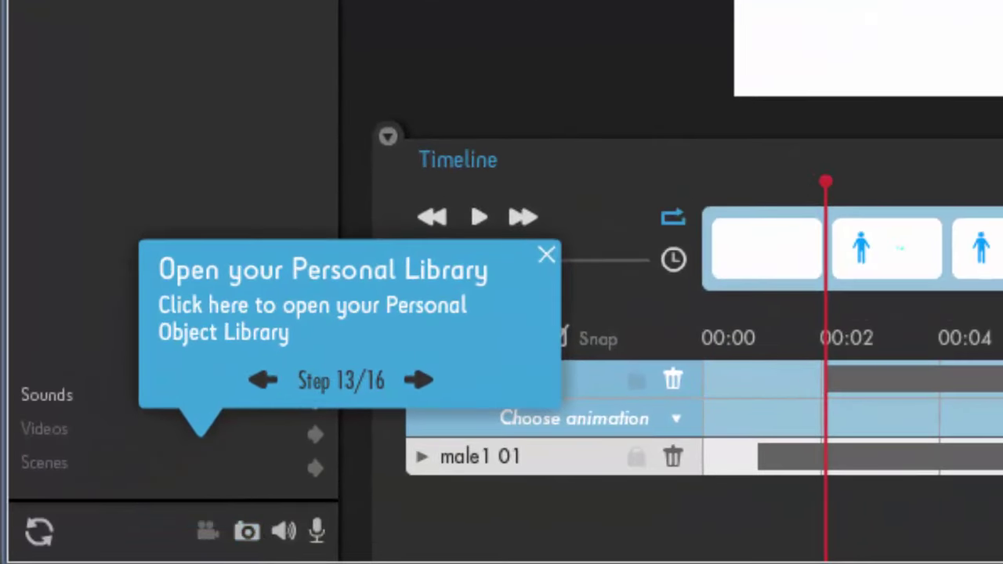
Upload daffy-duck-clipart-225763.gif from the desktop to the Personal Library images, keeping its name and the tag "personal"
click(249, 532)
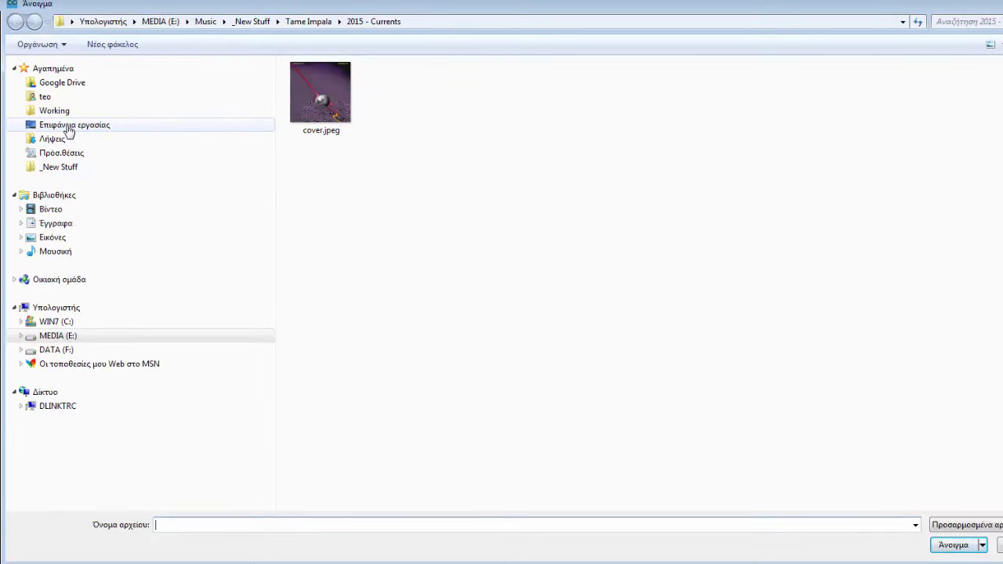
click(68, 127)
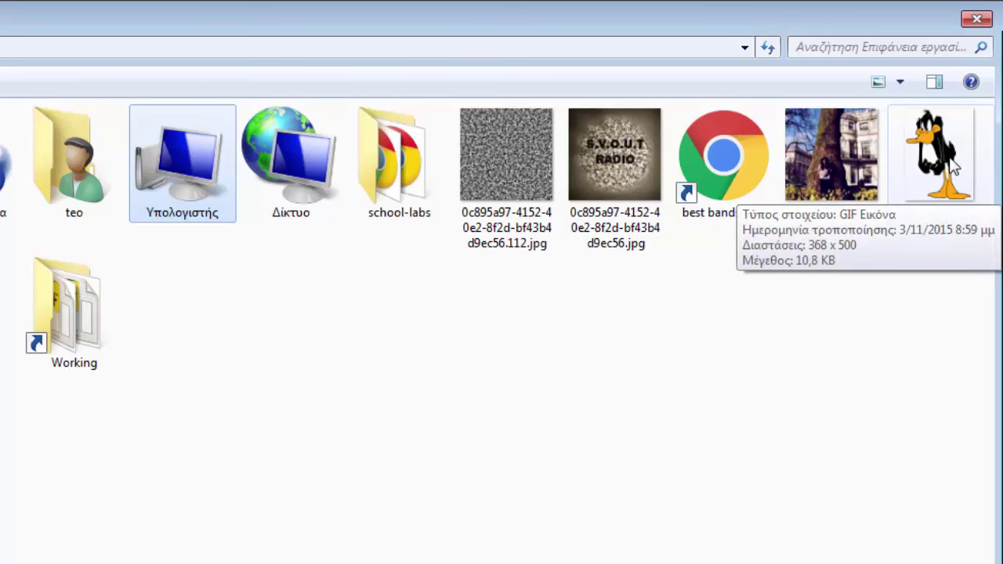
click(953, 166)
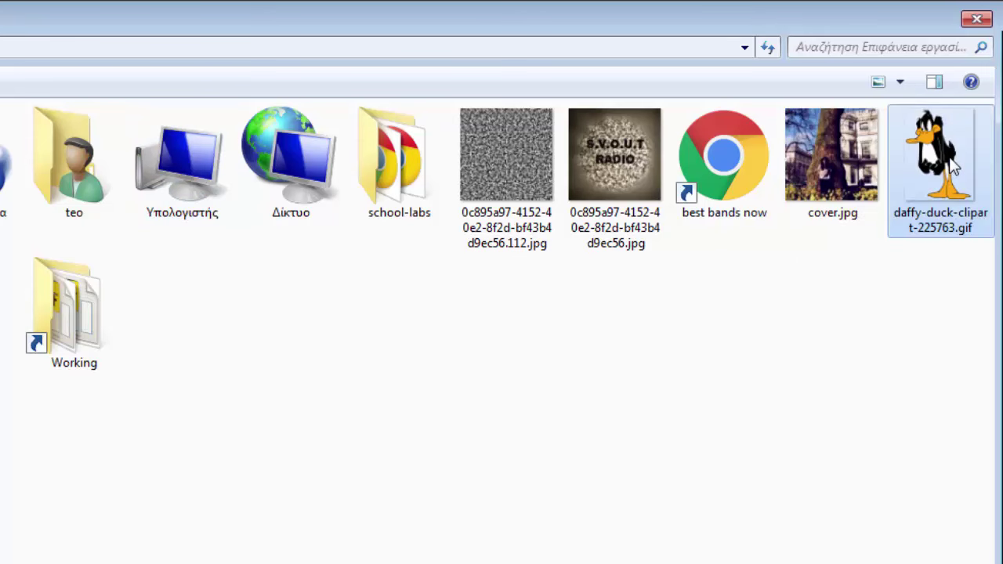
double_click(952, 164)
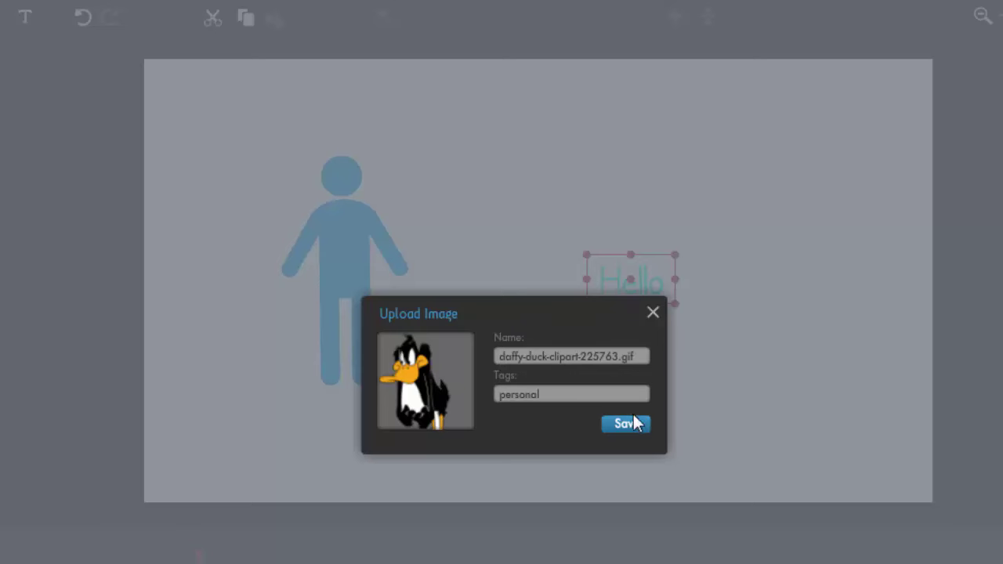
click(626, 424)
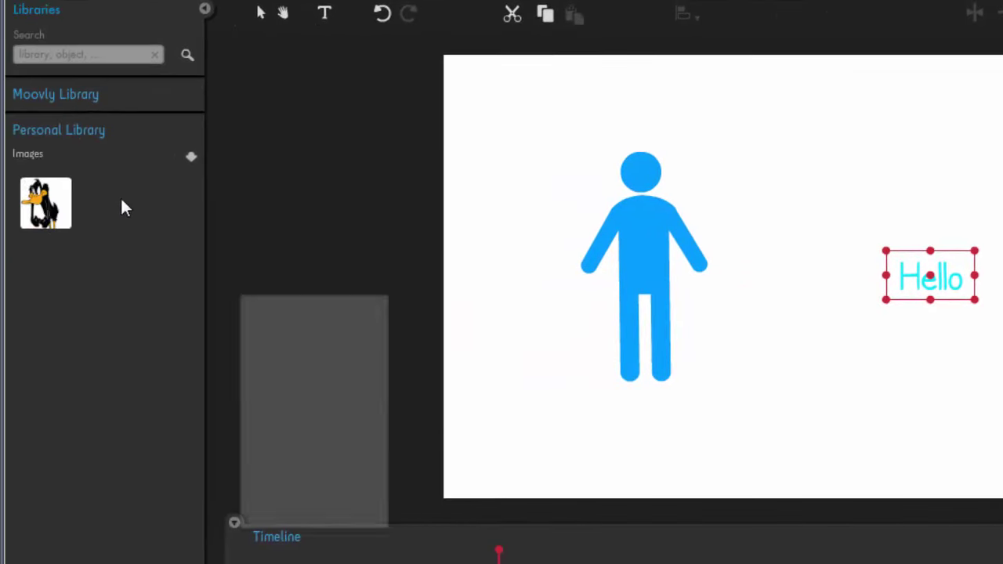
Place the uploaded duck image on the stage and shrink it so it stands to the right of the "Hello" text
drag(45, 203, 913, 161)
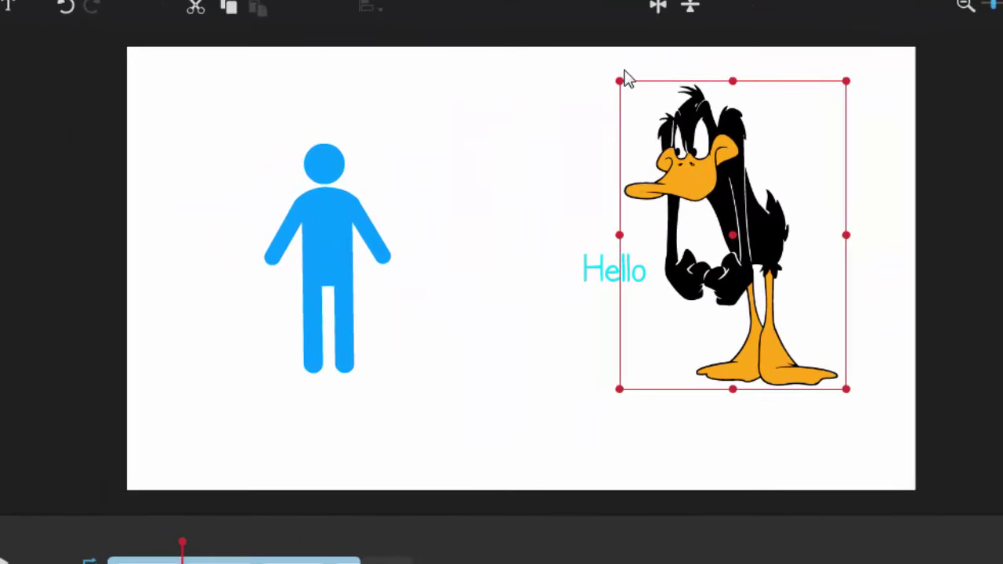
drag(619, 80, 721, 220)
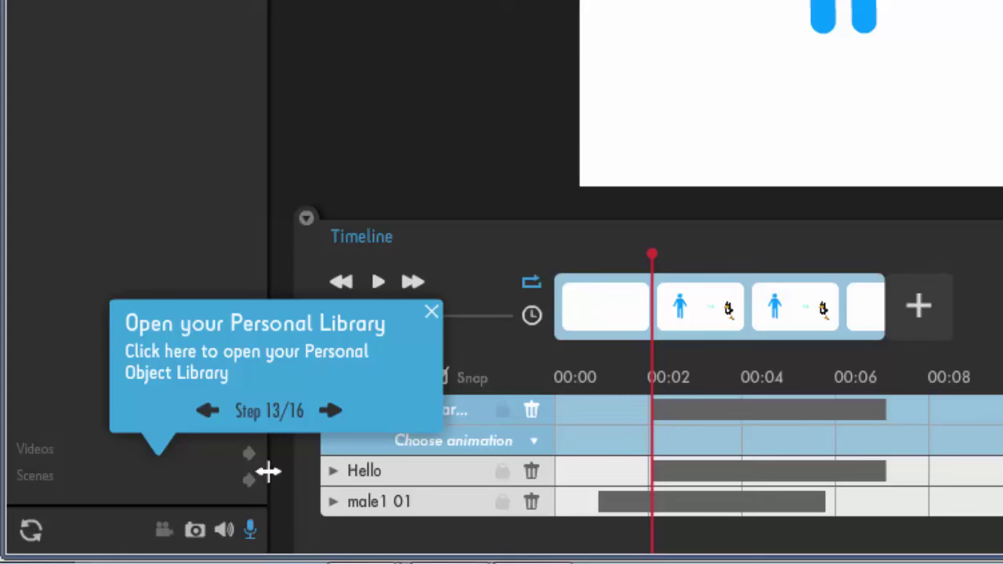
Advance the tour to Upload Sound and view the audio files available for upload without choosing one
click(332, 412)
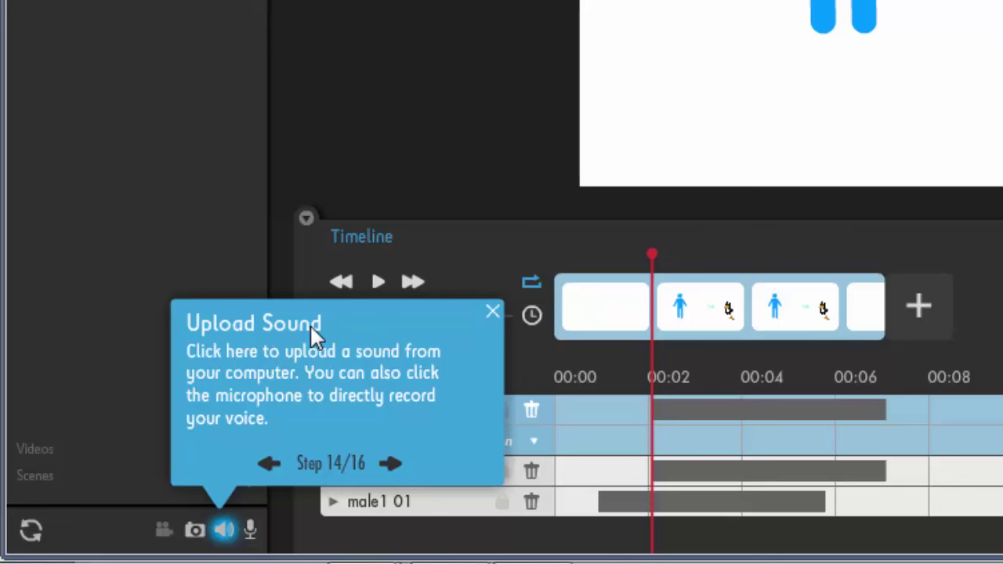
click(224, 530)
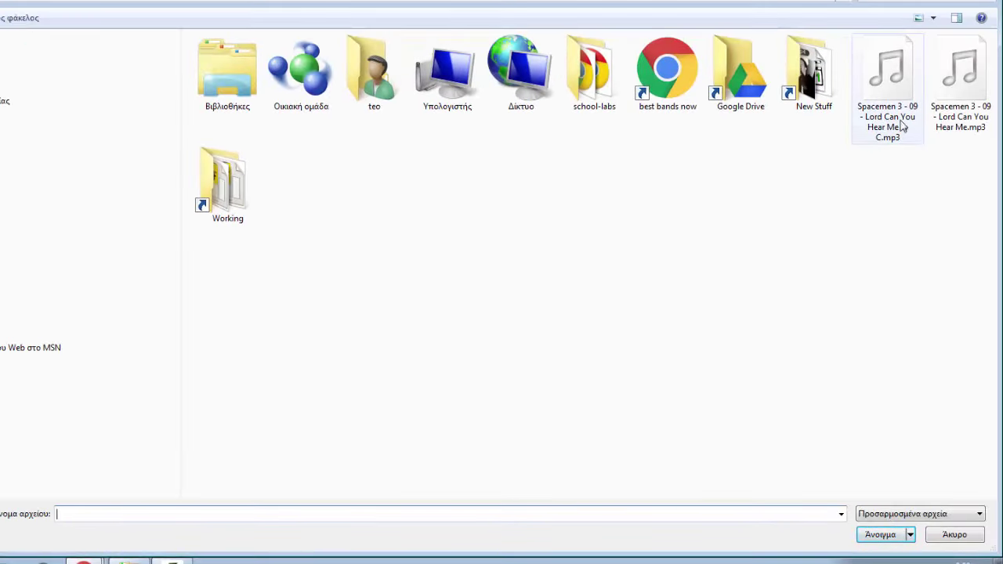
click(953, 535)
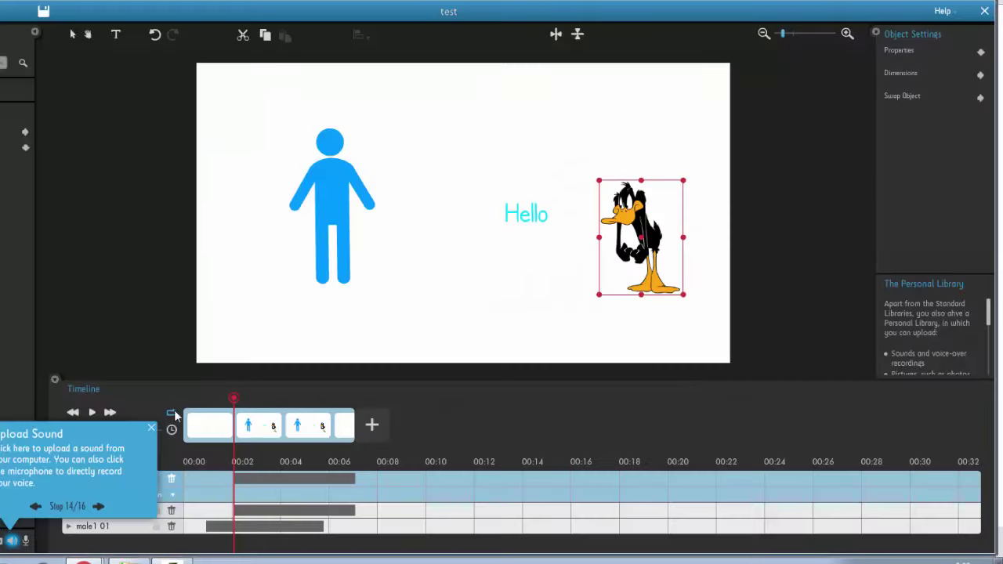
Advance the tour to Adjust Timing, step 16/16, and try to move the start of the duck image's timeline bar earlier
click(98, 507)
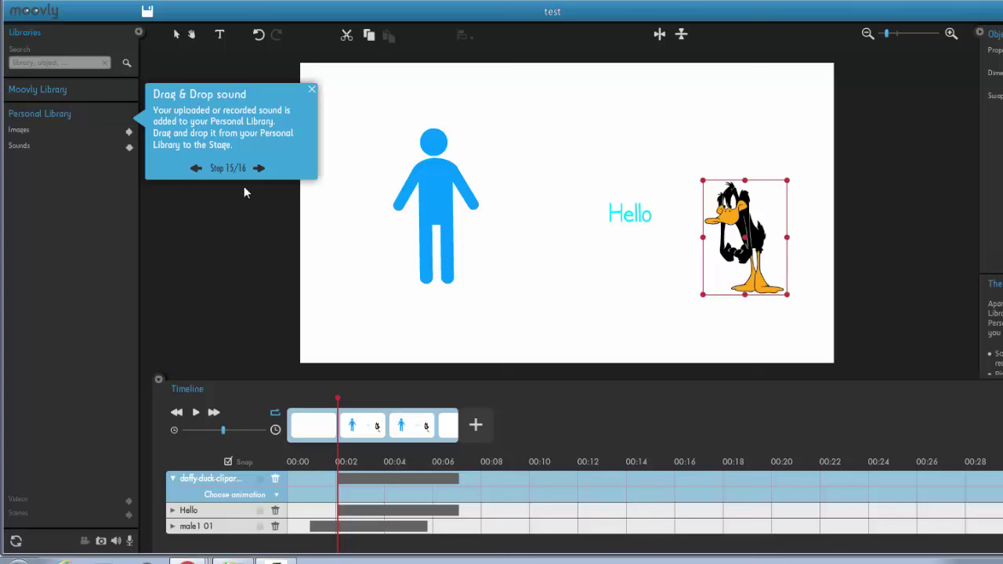
click(260, 169)
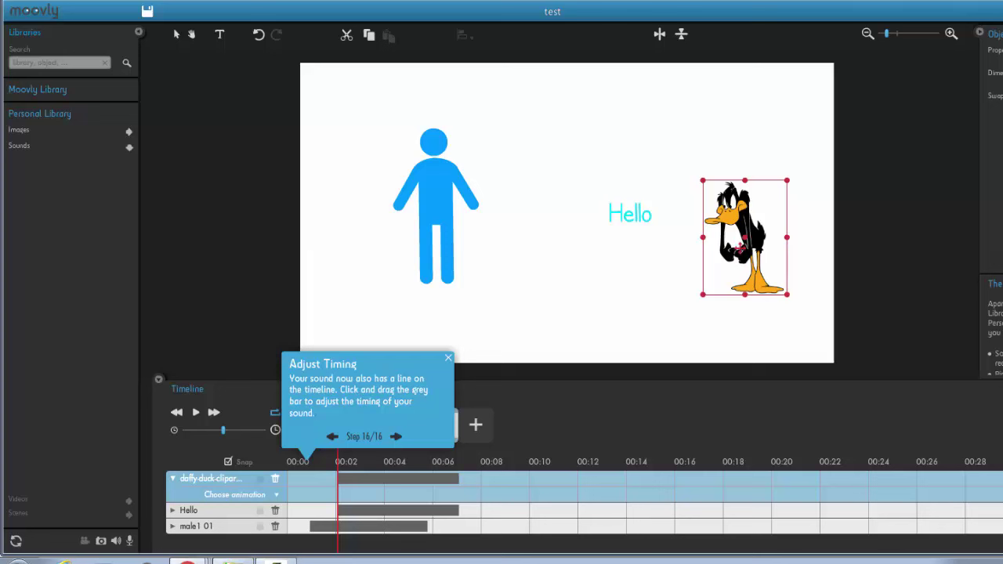
drag(751, 229, 734, 250)
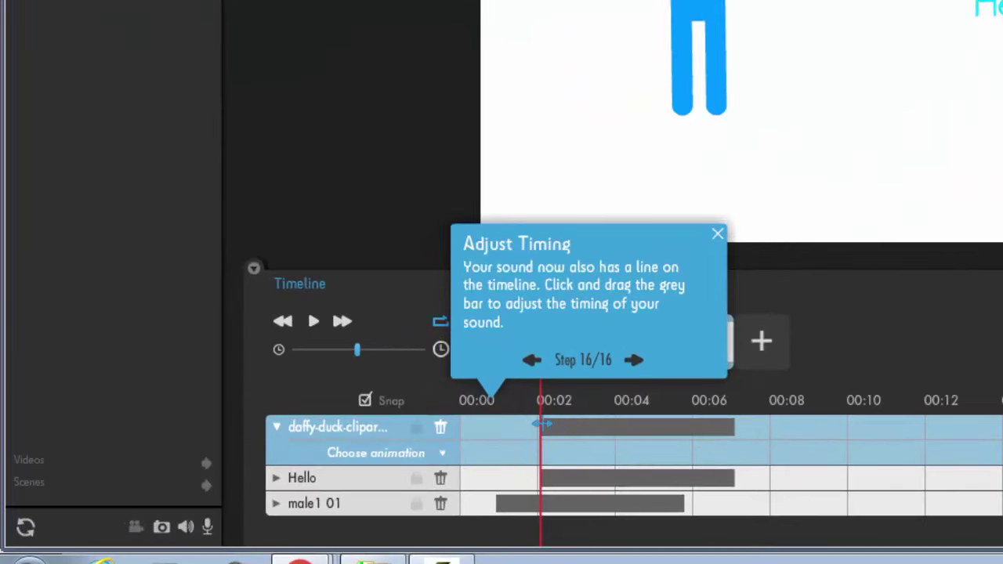
drag(537, 424, 524, 424)
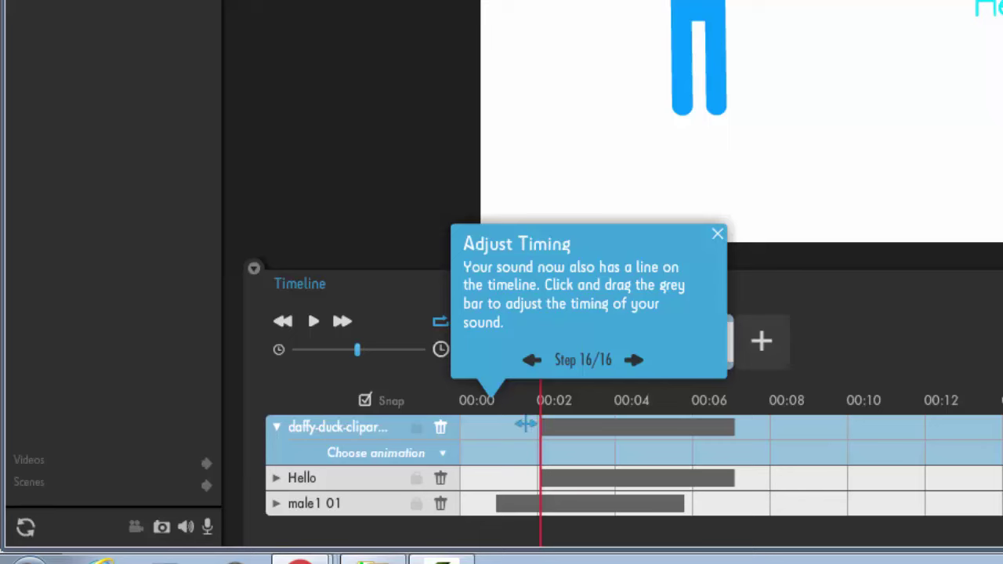